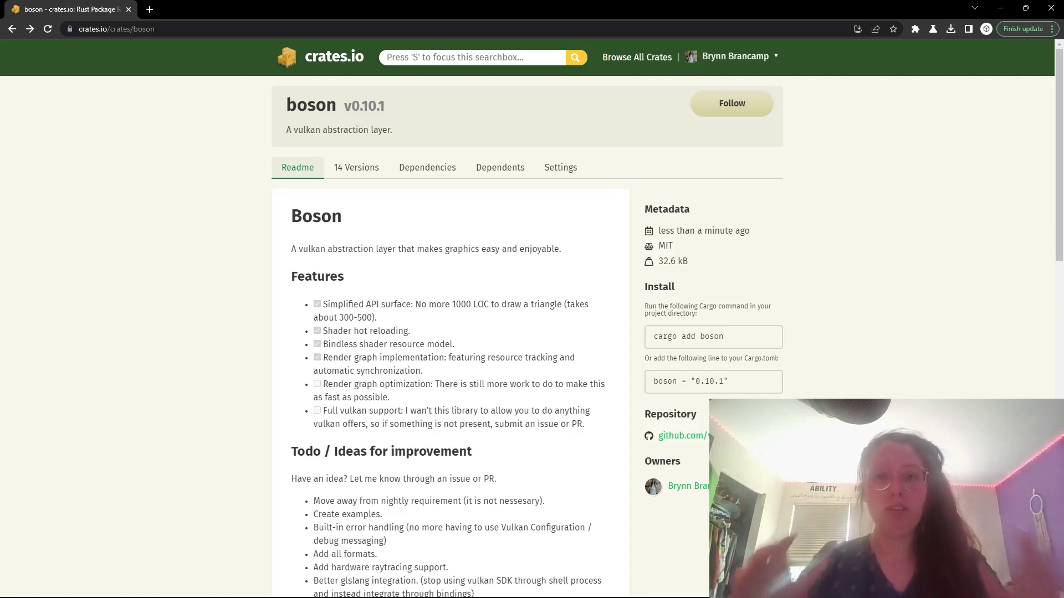
{"action": "scroll", "coordinate": [447, 313], "scroll_direction": "down", "scroll_amount": 3}
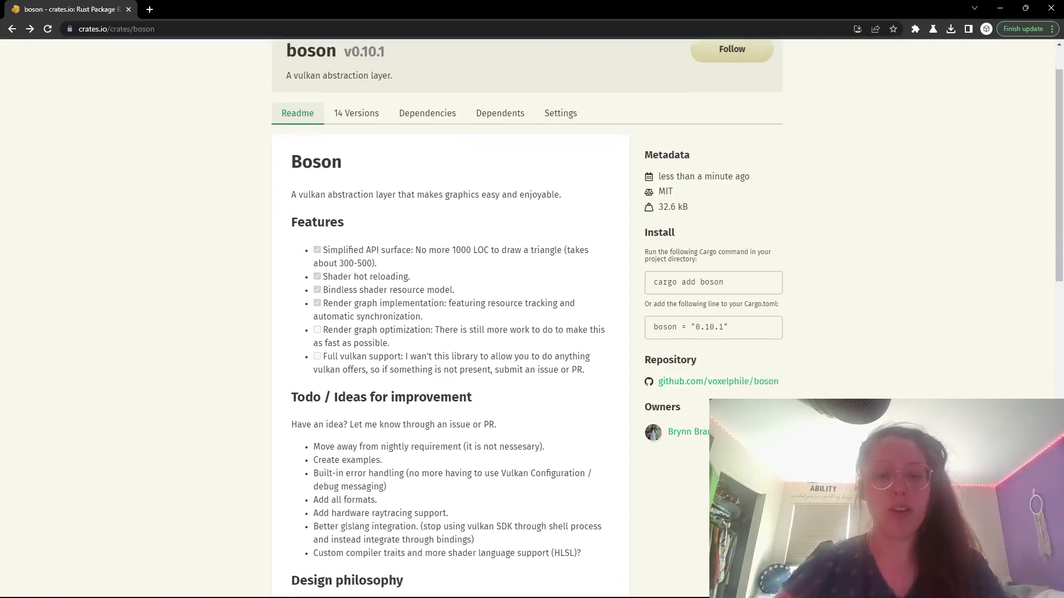
{"action": "scroll", "coordinate": [448, 313], "scroll_direction": "down", "scroll_amount": 2}
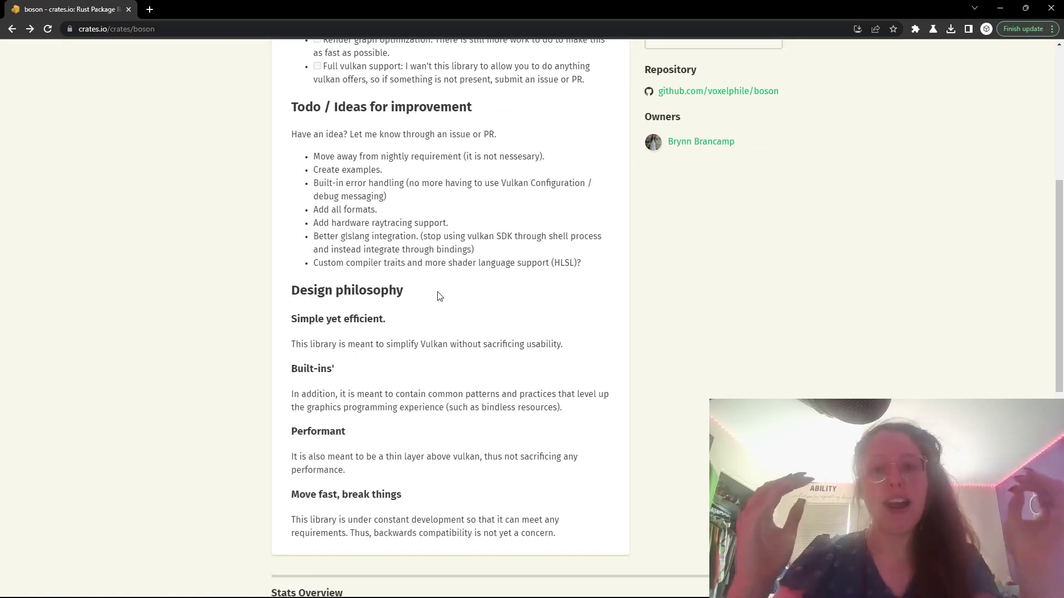
{"action": "scroll", "coordinate": [438, 296], "scroll_direction": "up", "scroll_amount": 2}
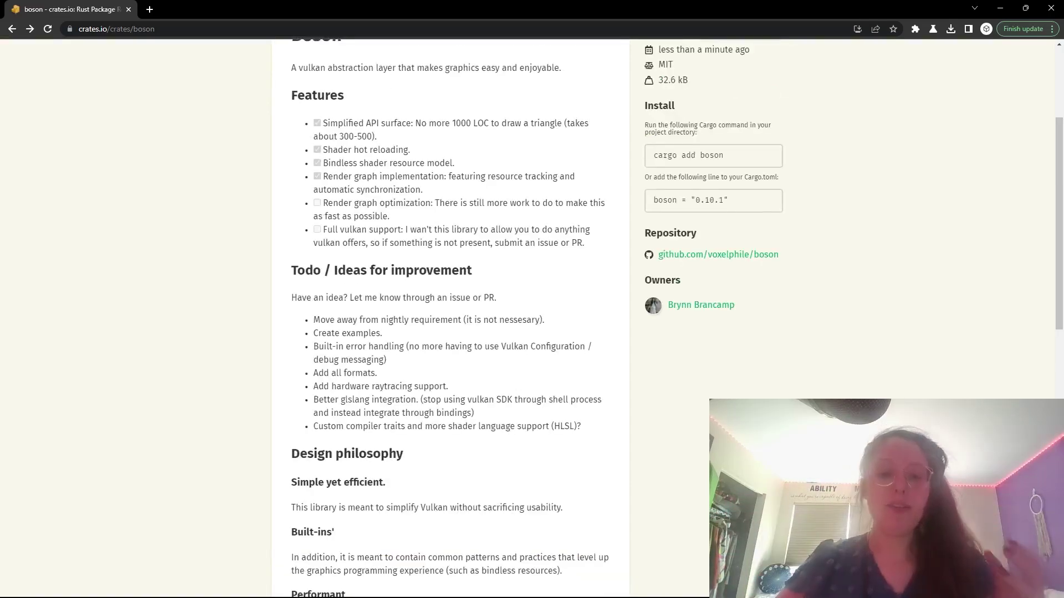